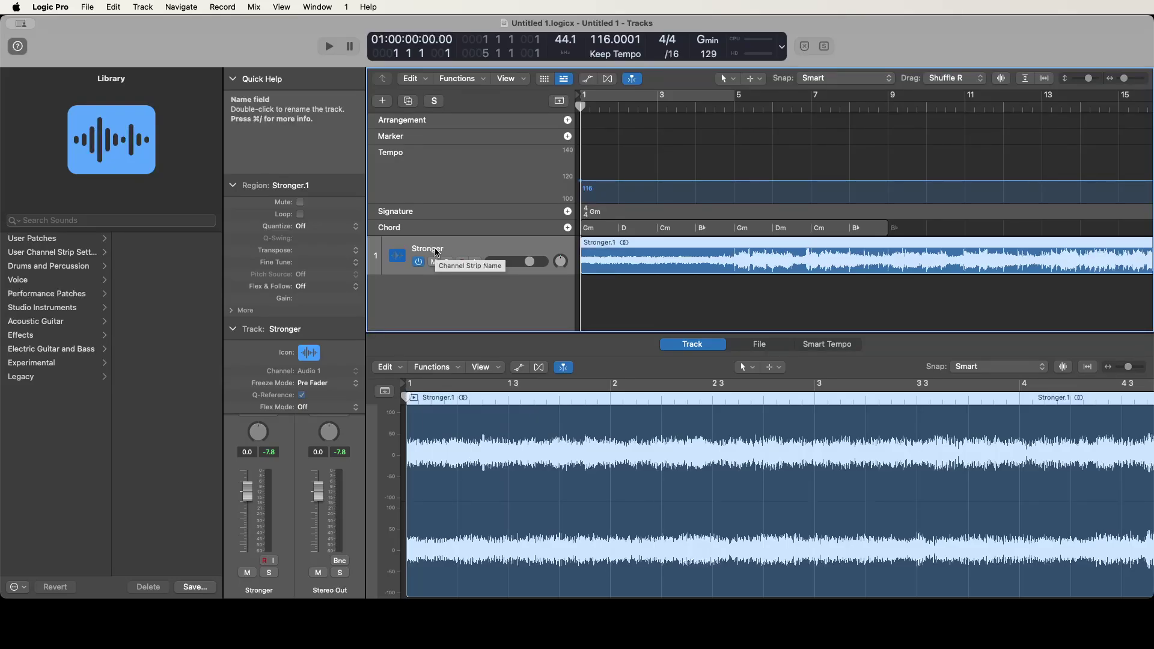
Play the original Stronger mix from the beginning, then stop playback
{"action": "key", "text": "space"}
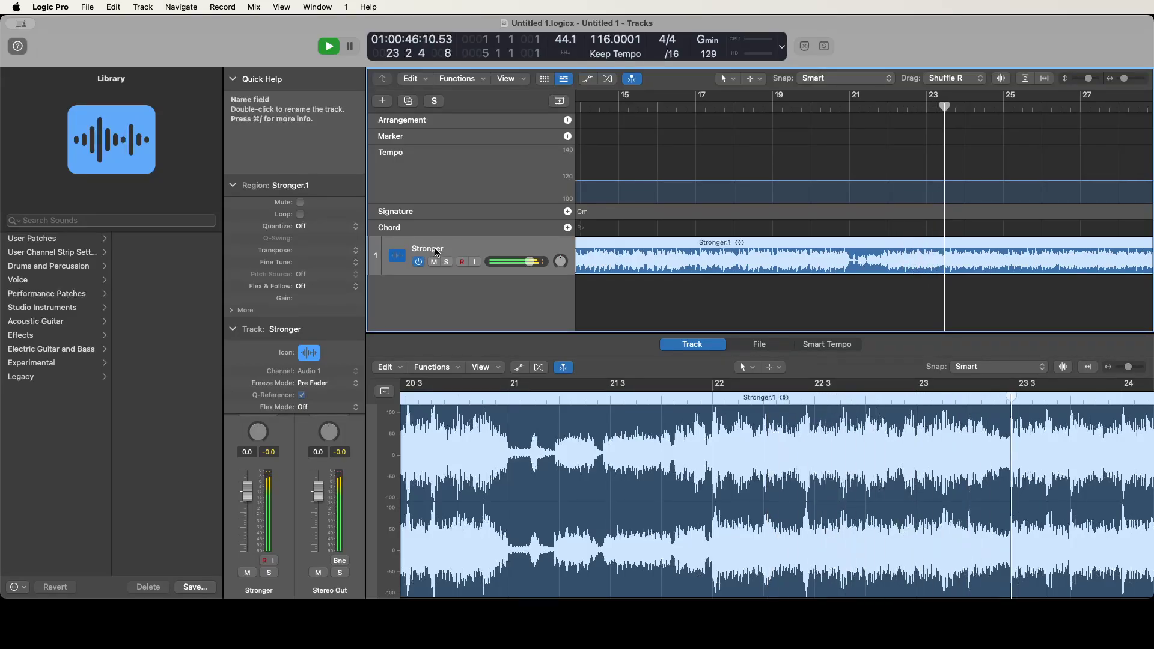
{"action": "key", "text": "space"}
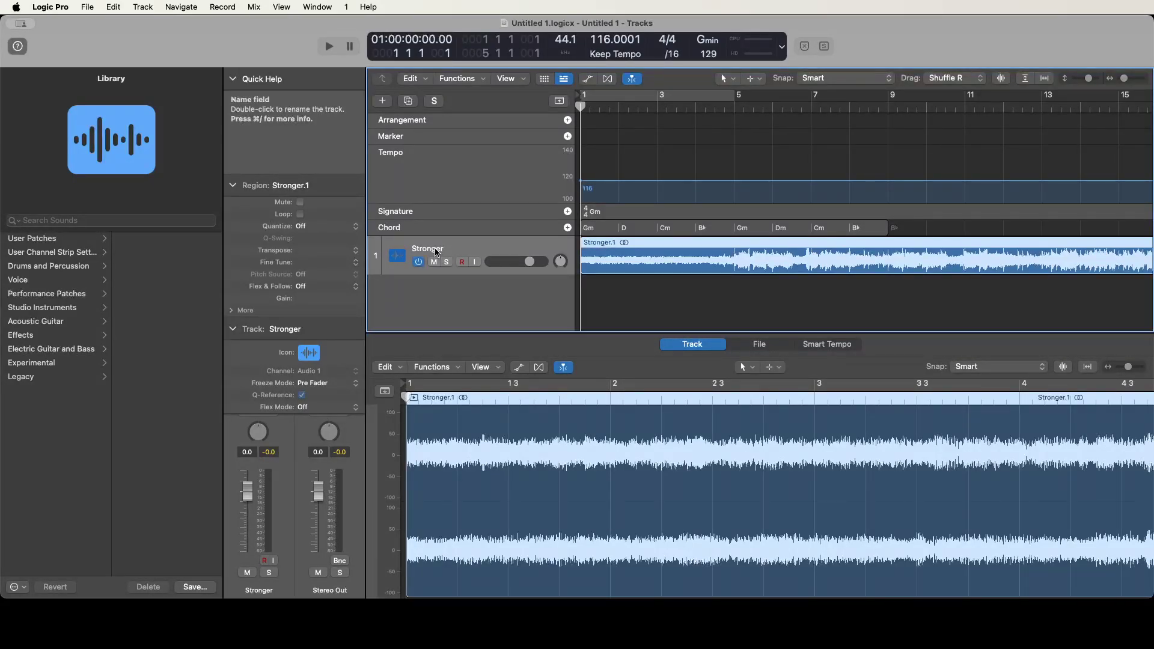
Jump the playhead to the end of the Stronger region, then back to bar 1
{"action": "key", "text": "End"}
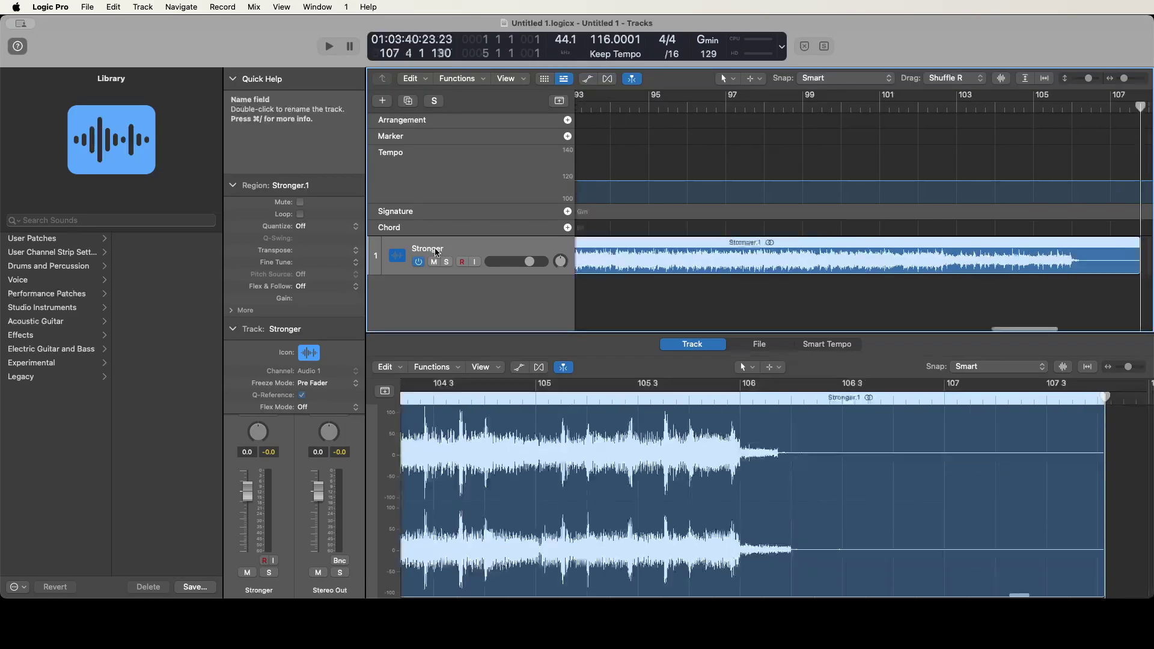
{"action": "key", "text": "Home"}
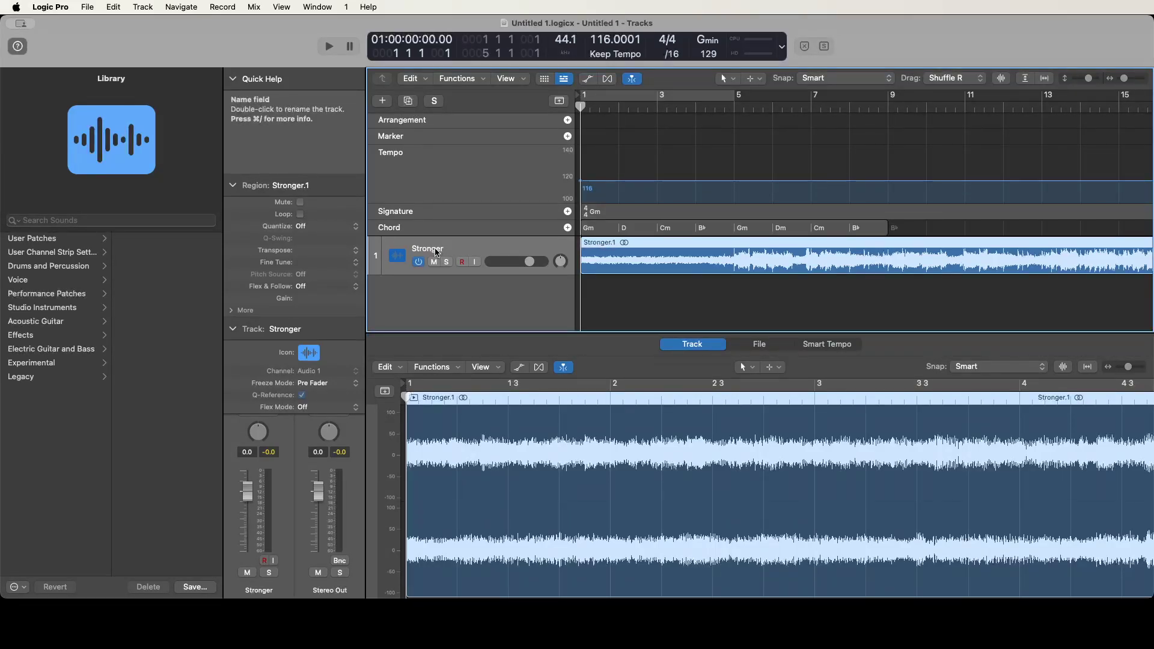
Open Stem Splitter for the Stronger.1 region with the Ctrl+Cmd+S key command
{"action": "key", "text": "ctrl+super+s"}
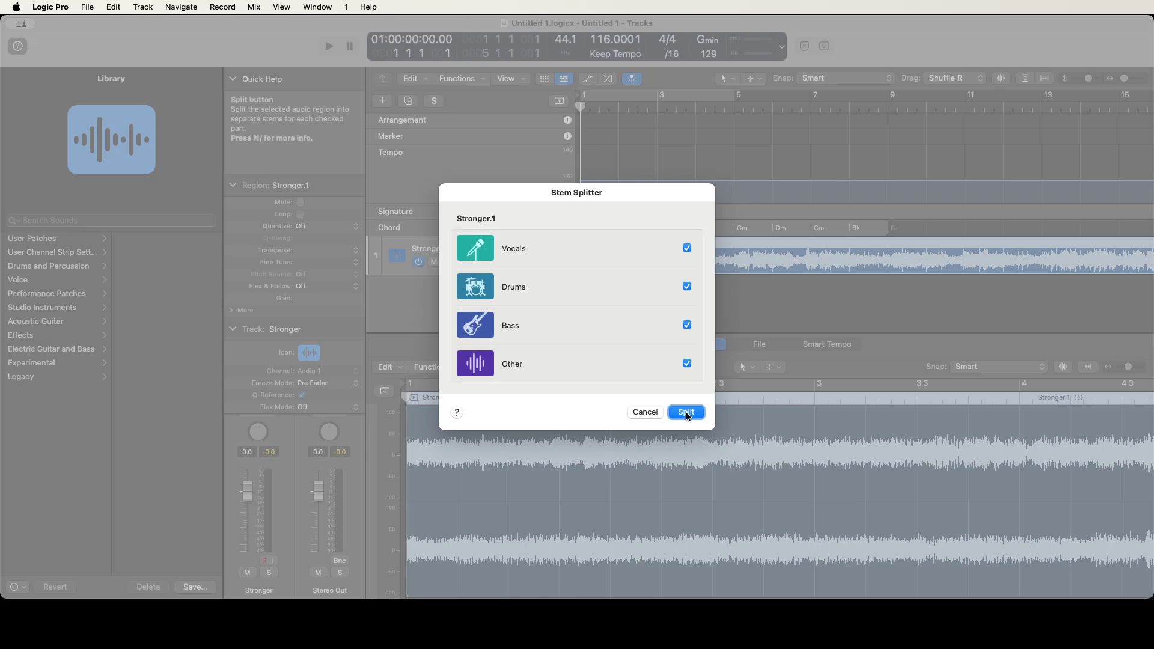
Split Stronger.1 into the four checked stems: Vocals, Drums, Bass and Other
{"action": "left_click", "coordinate": [687, 412]}
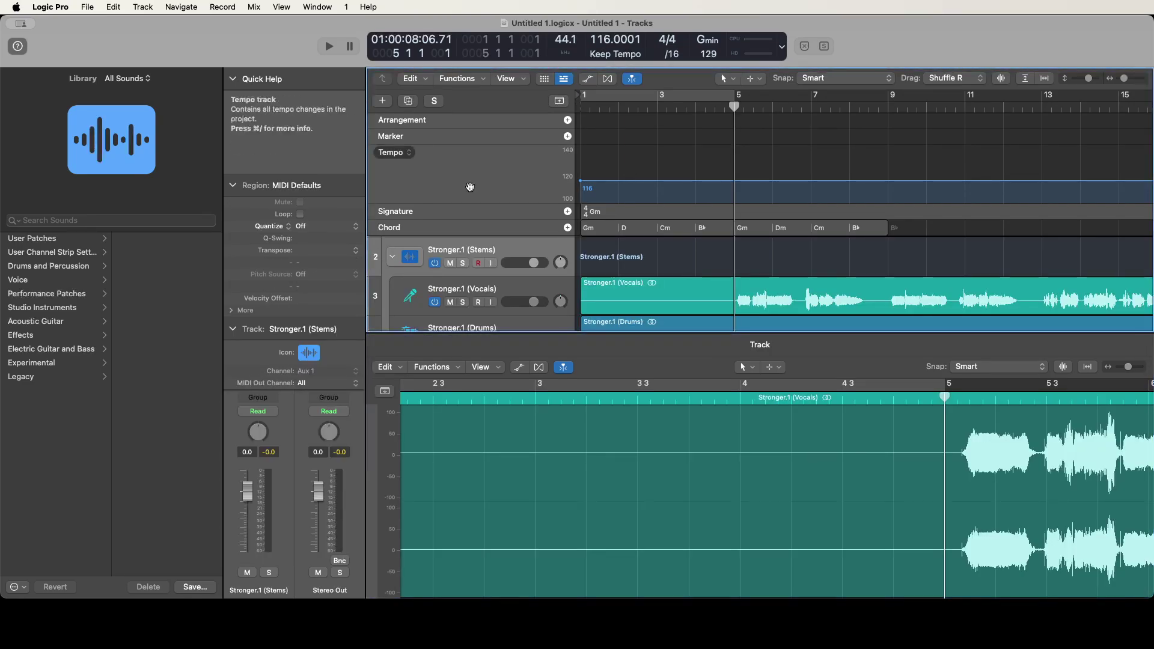
Step through the new Vocals, Drums, Bass and Other stem tracks and the Stems folder
{"action": "left_click", "coordinate": [472, 306]}
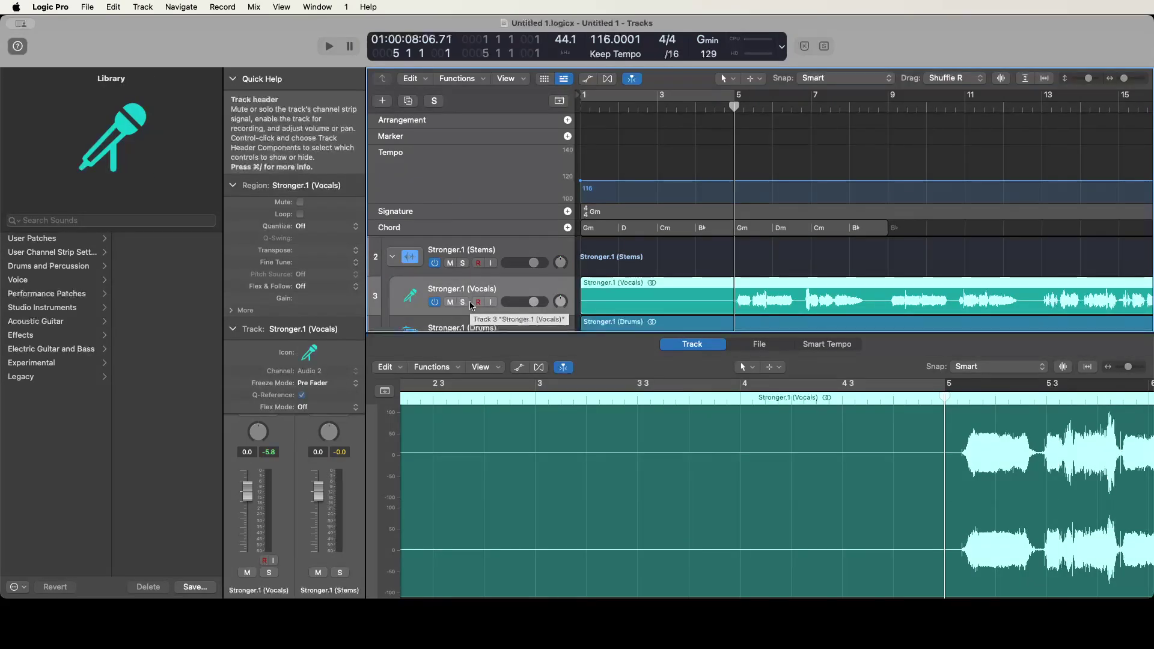
{"action": "left_click", "coordinate": [437, 324]}
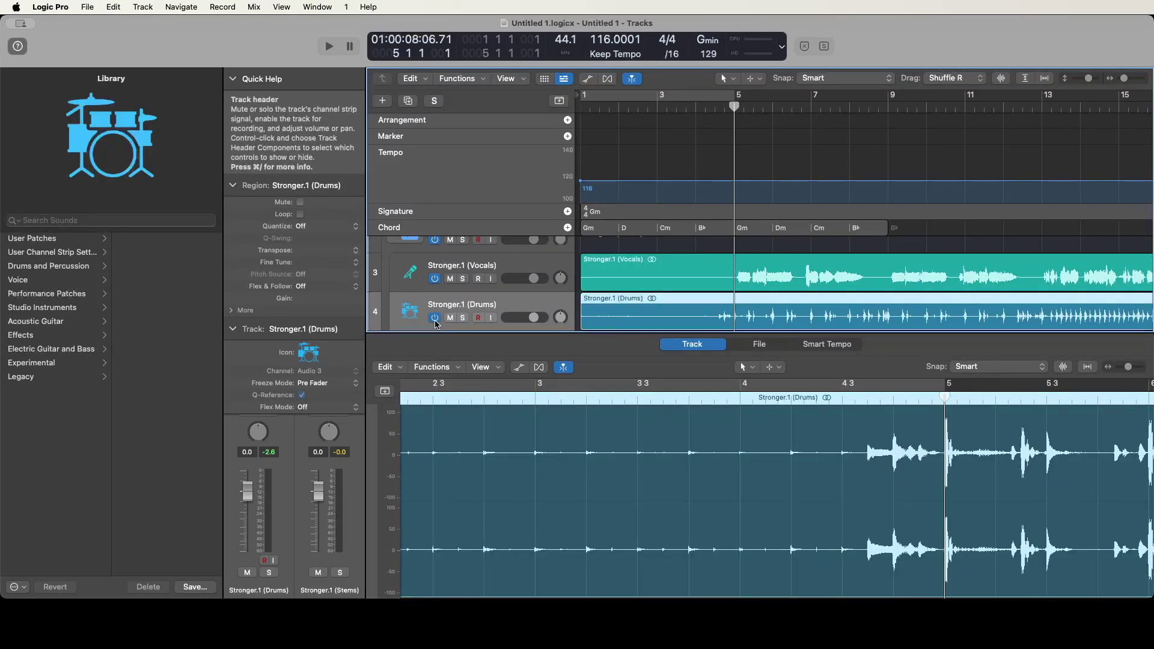
{"action": "key", "text": "Down"}
{"action": "key", "text": "Down"}
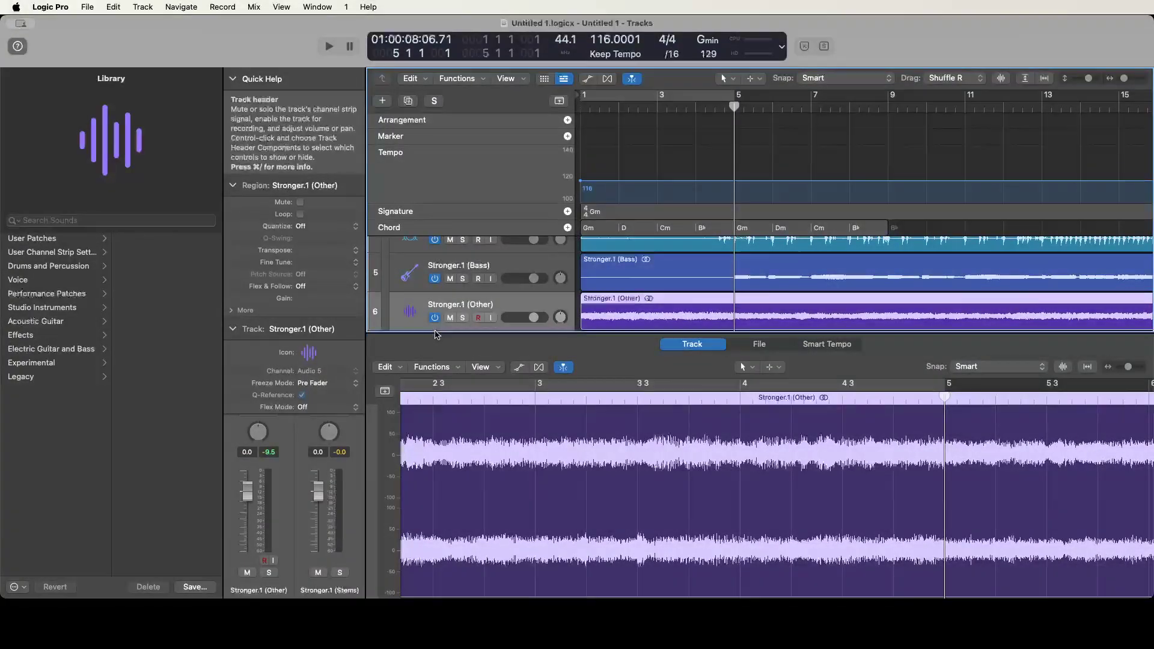
{"action": "key", "text": "Up"}
{"action": "key", "text": "Up"}
{"action": "key", "text": "Up"}
{"action": "key", "text": "Up"}
{"action": "key", "text": "Up"}
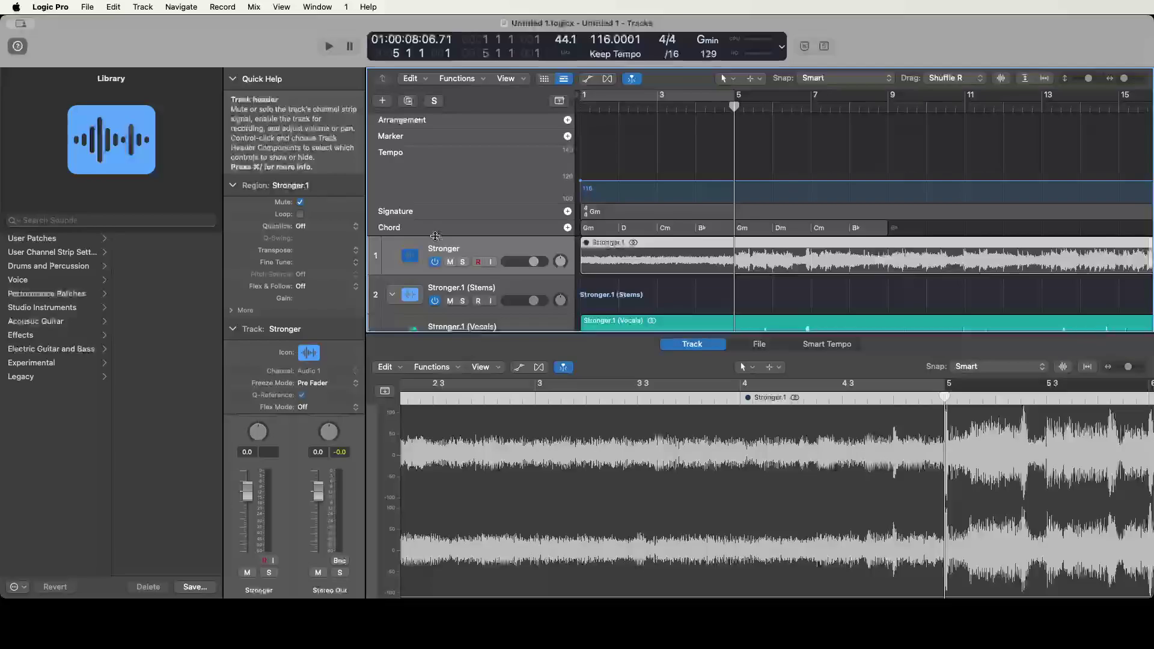
{"action": "left_click", "coordinate": [471, 304]}
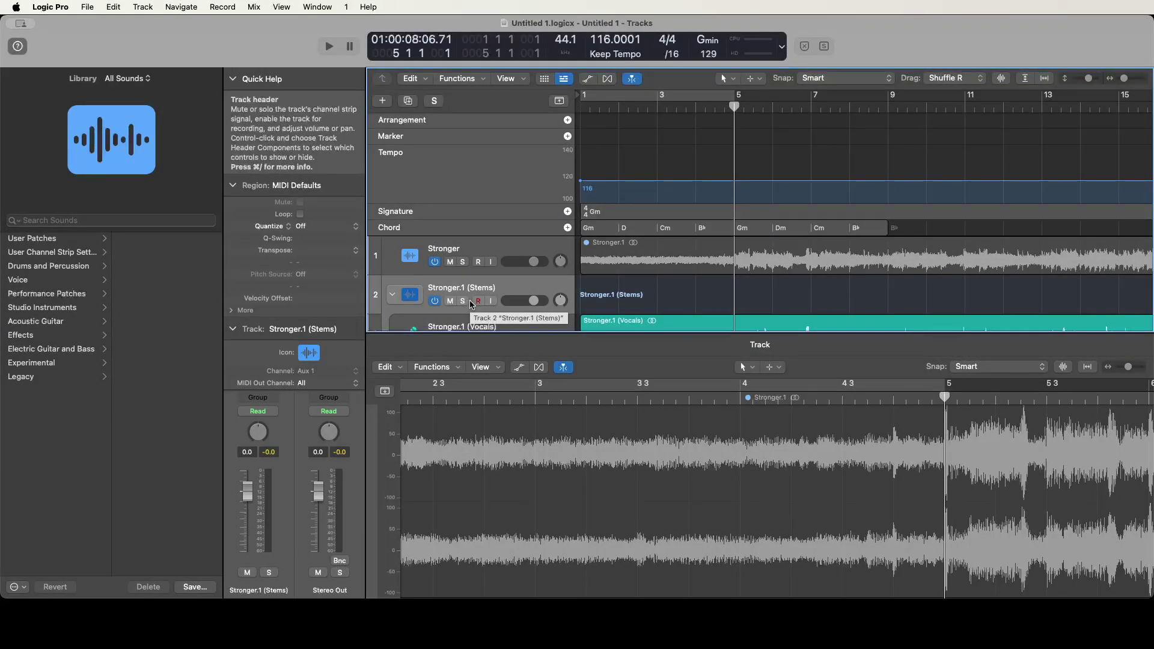
Mute the original Stronger track and briefly play the stems
{"action": "left_click", "coordinate": [472, 265]}
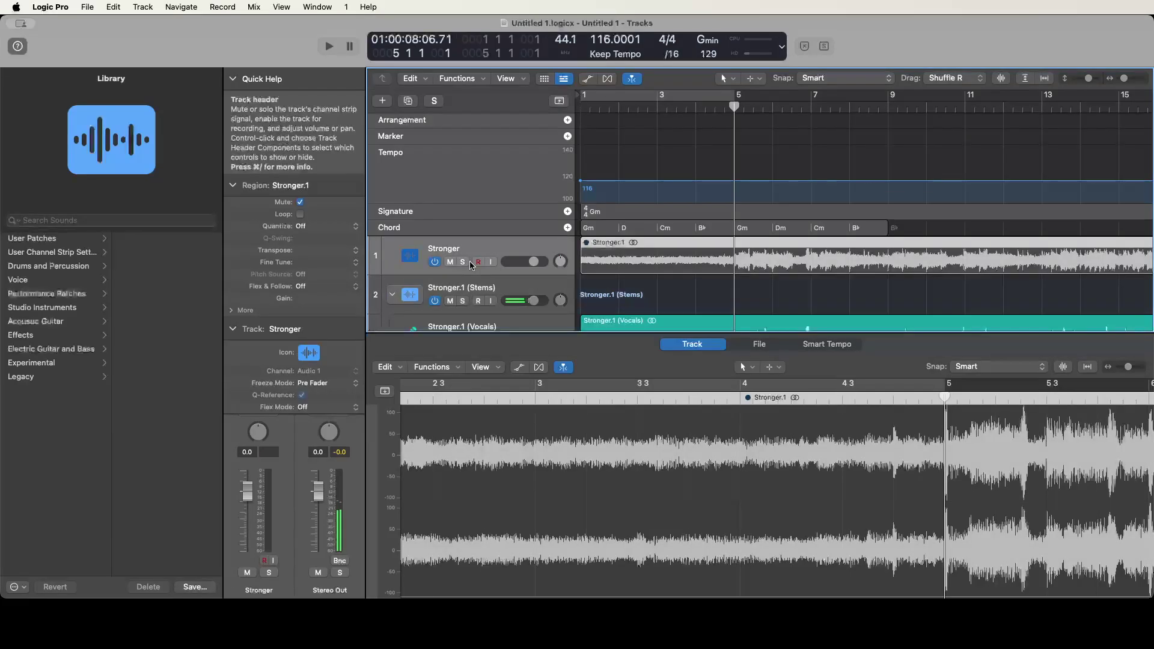
{"action": "key", "text": "ctrl+m"}
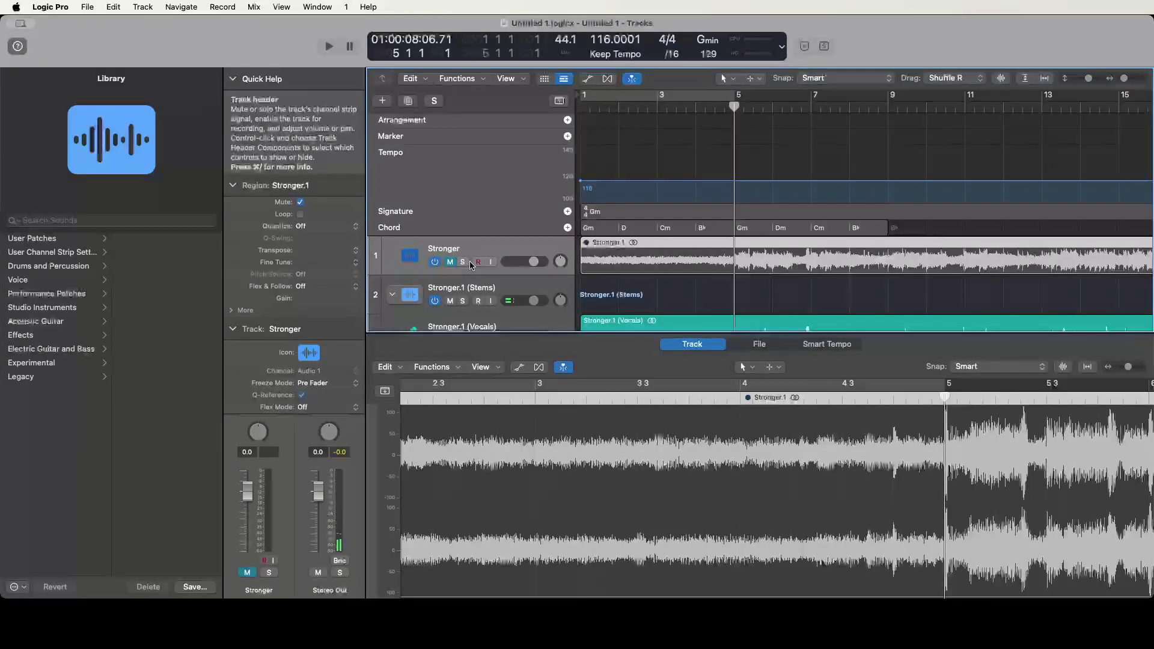
{"action": "key", "text": "space"}
{"action": "key", "text": "space"}
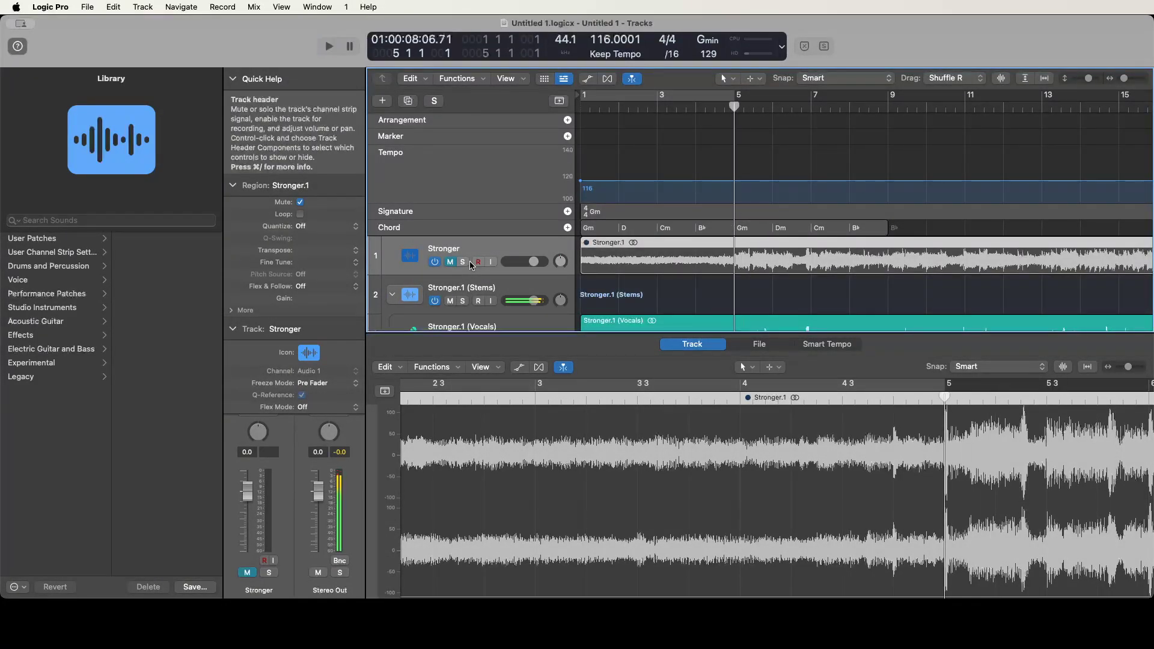
{"action": "key", "text": "Down"}
{"action": "key", "text": "Down"}
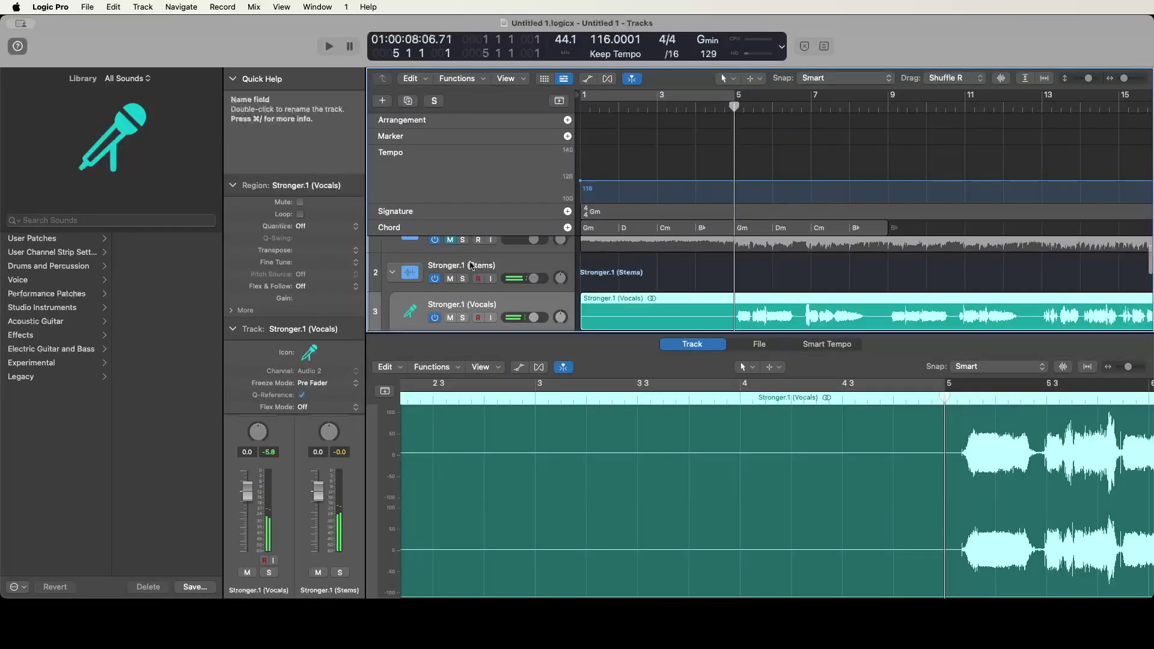
Solo the Vocals stem and play it back from bar 5
{"action": "key", "text": "End"}
{"action": "key", "text": "Return"}
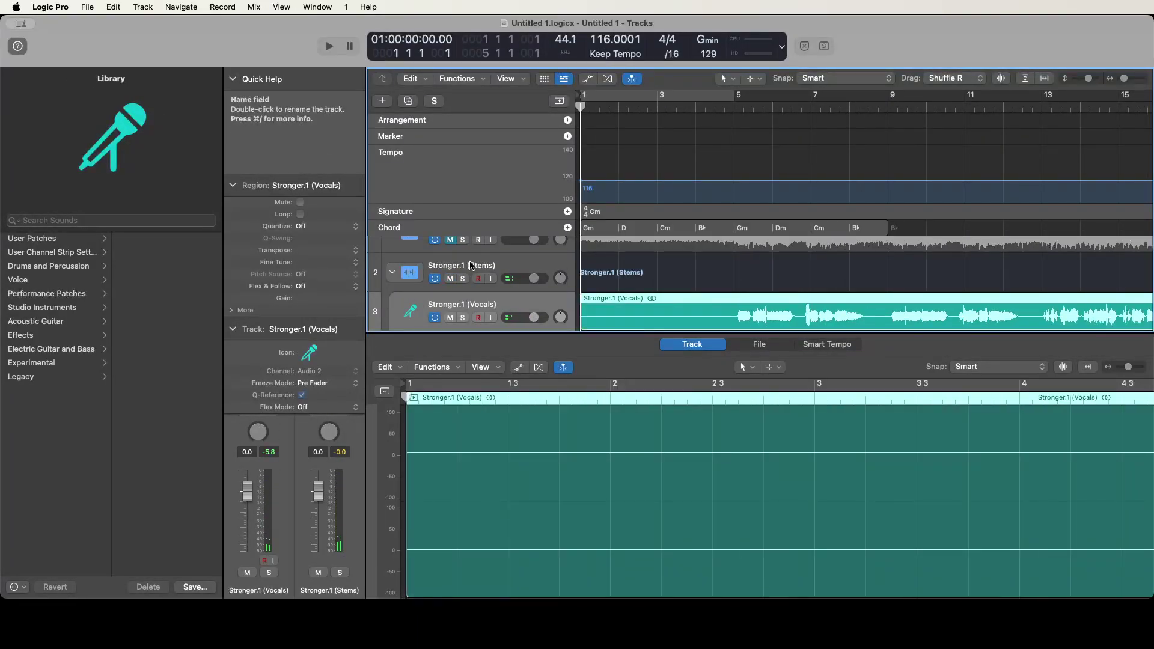
{"action": "key", "text": "s"}
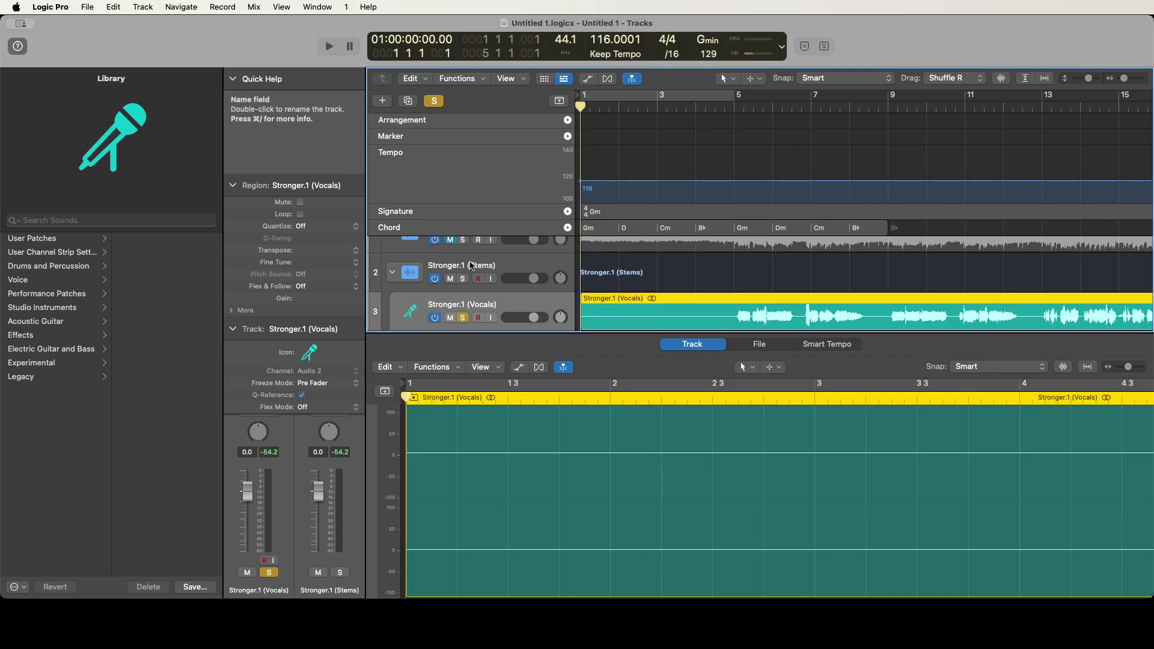
{"action": "key", "text": "period"}
{"action": "key", "text": "period"}
{"action": "key", "text": "period"}
{"action": "key", "text": "period"}
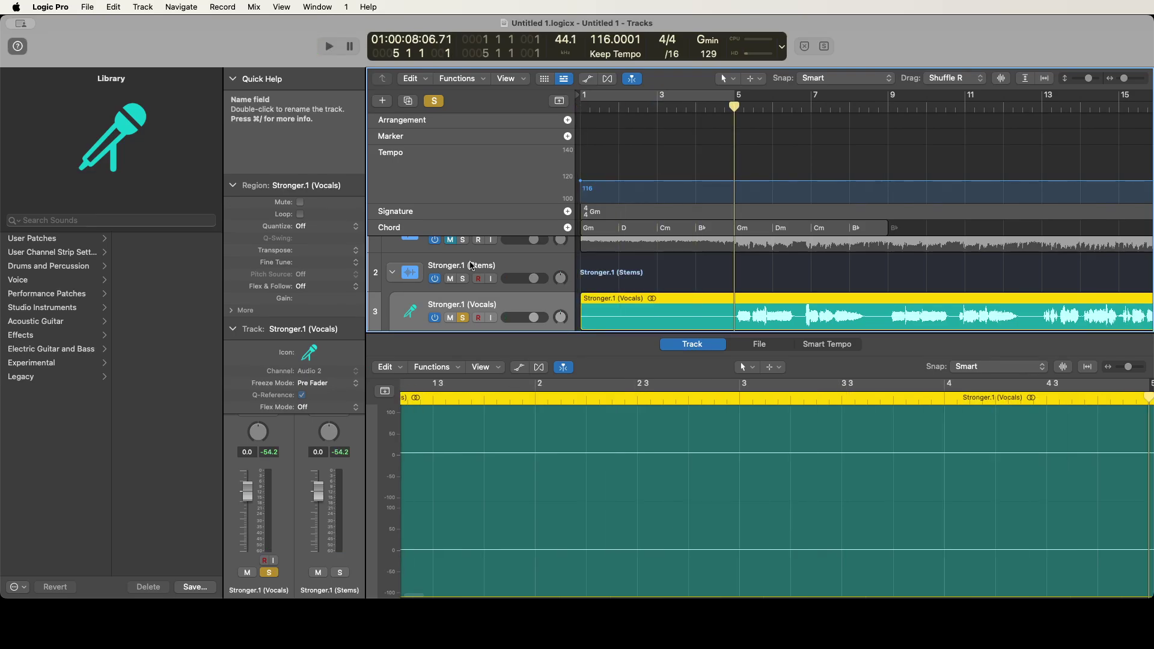
{"action": "key", "text": "space"}
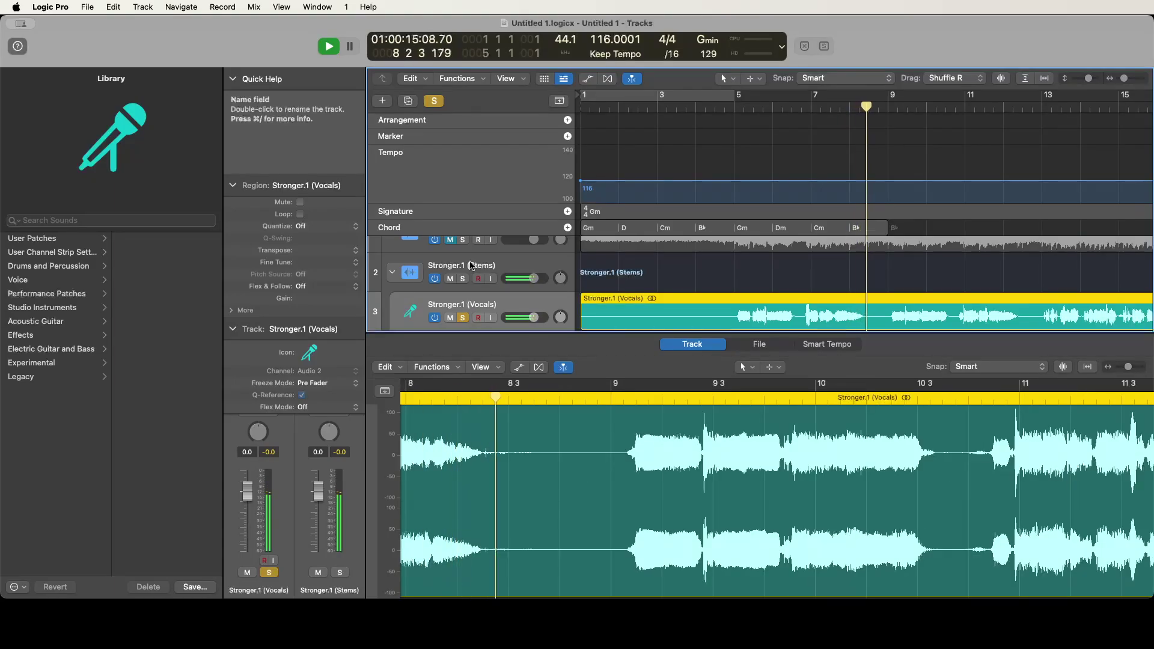
{"action": "key", "text": "space"}
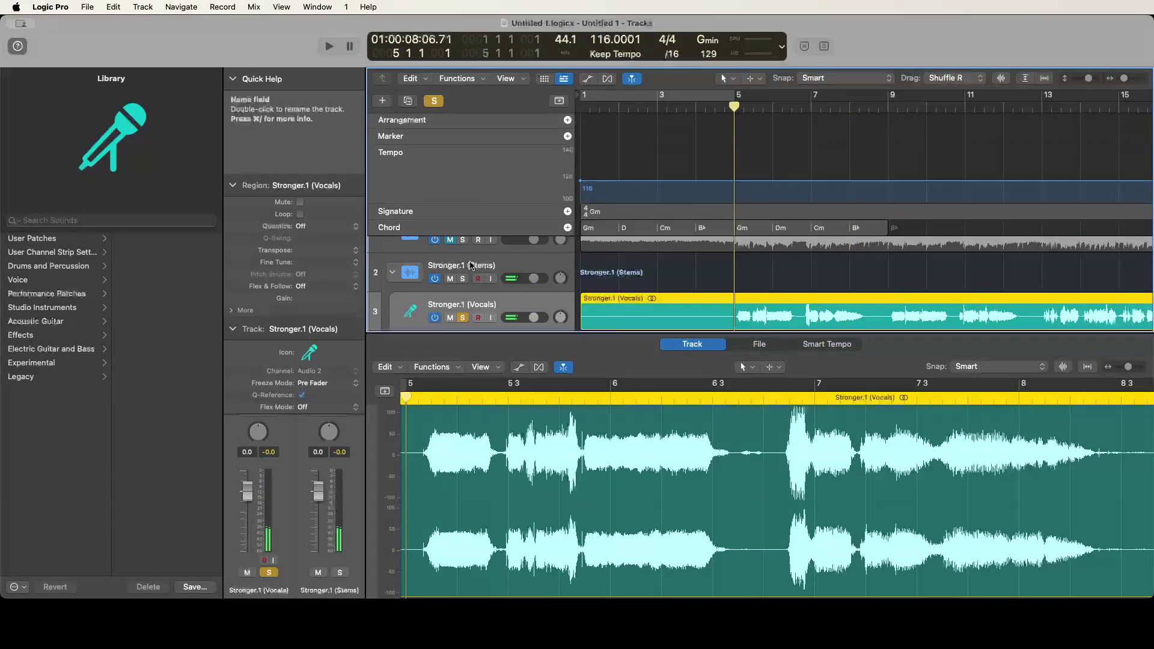
Unsolo Vocals, then solo the Drums stem and audition it from bar 5
{"action": "key", "text": "s"}
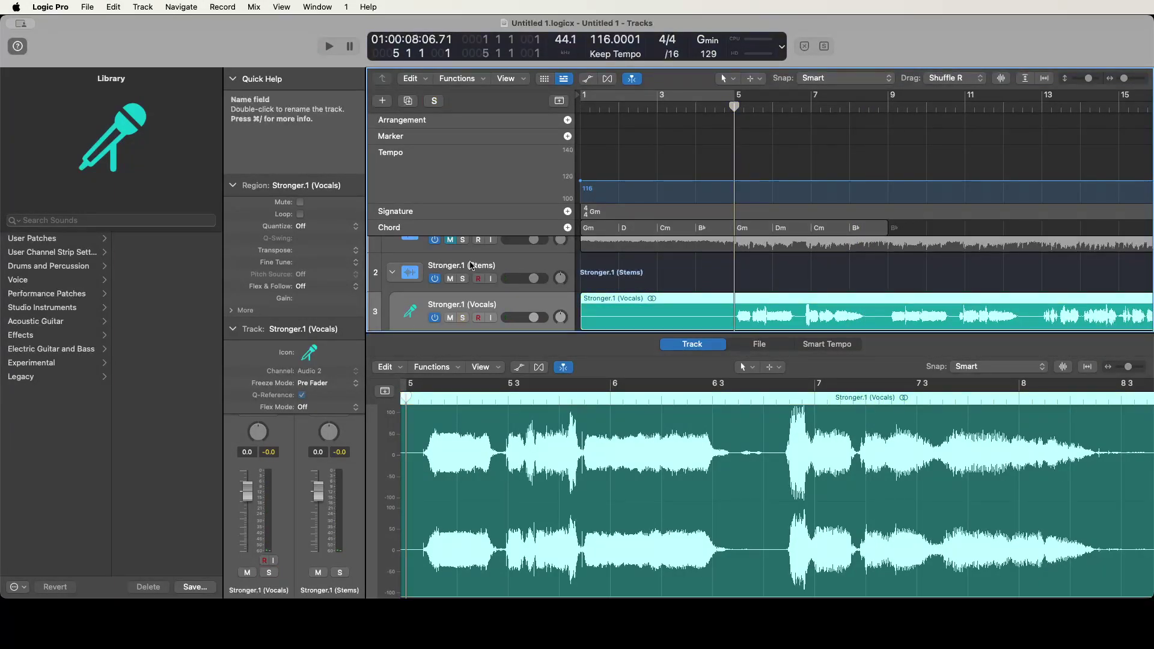
{"action": "left_click", "coordinate": [472, 265]}
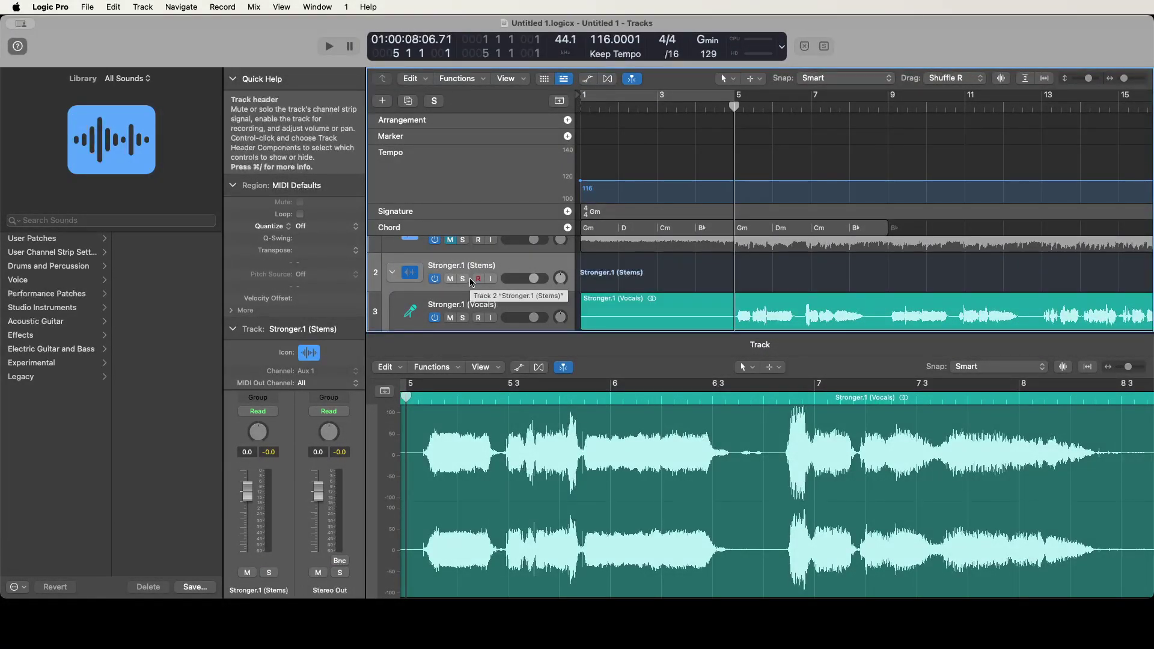
{"action": "left_click", "coordinate": [466, 316]}
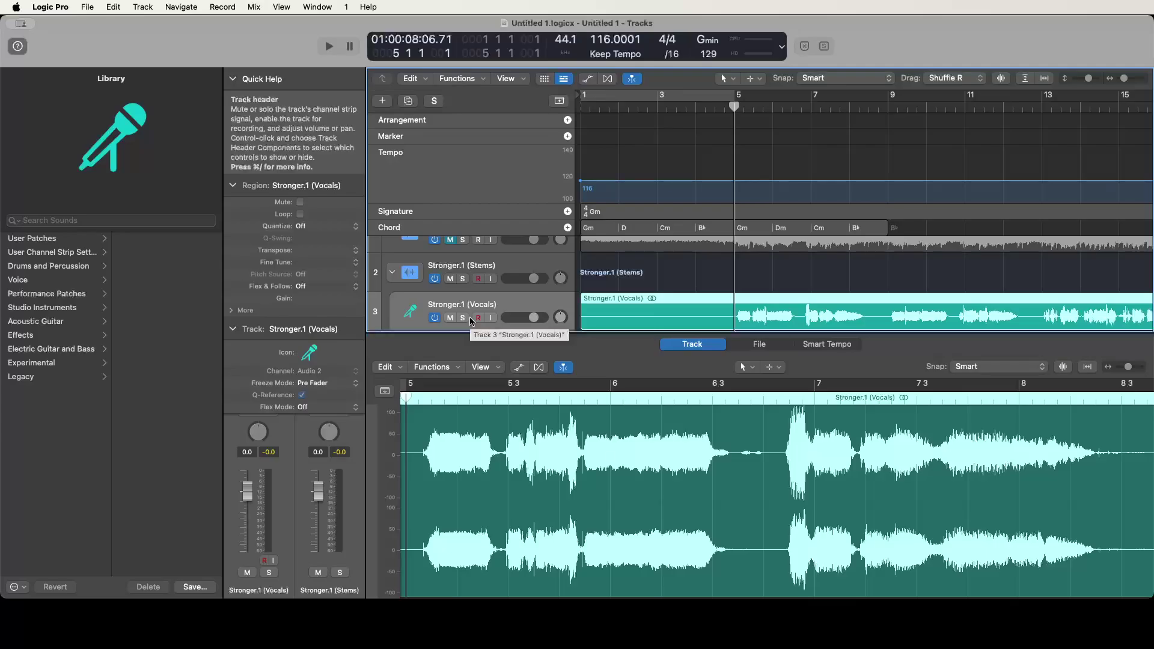
{"action": "left_click", "coordinate": [437, 333]}
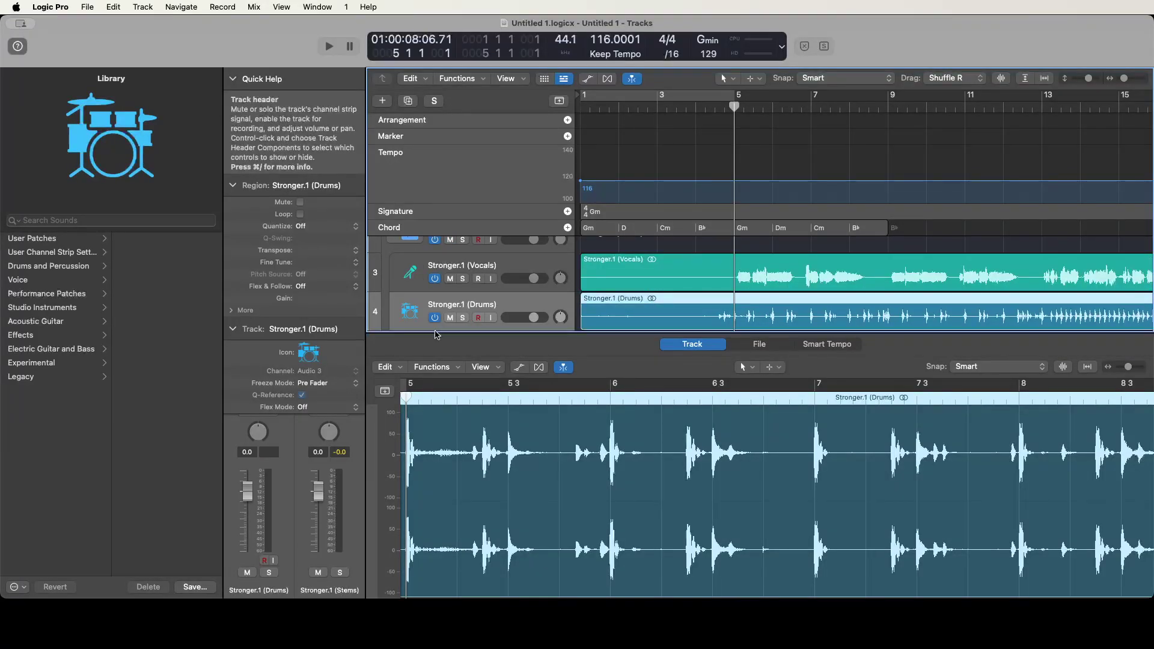
{"action": "key", "text": "s"}
{"action": "key", "text": "space"}
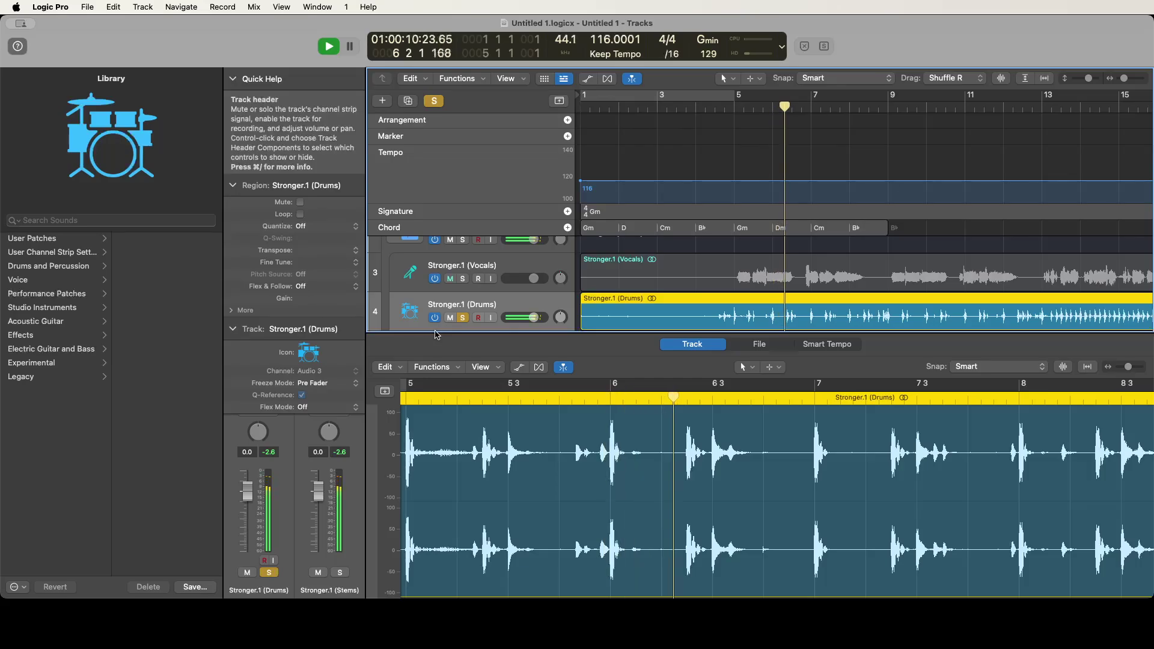
{"action": "key", "text": "space"}
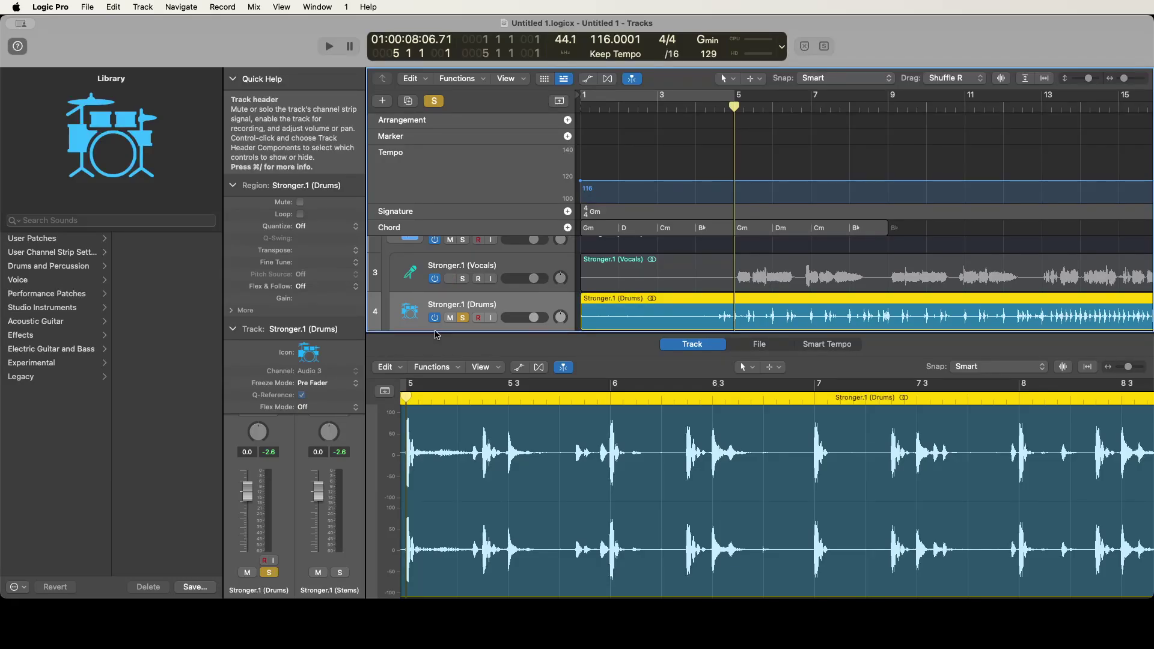
Unsolo Drums, then solo and audition the Bass stem from bar 5 and unsolo it
{"action": "left_click", "coordinate": [463, 317]}
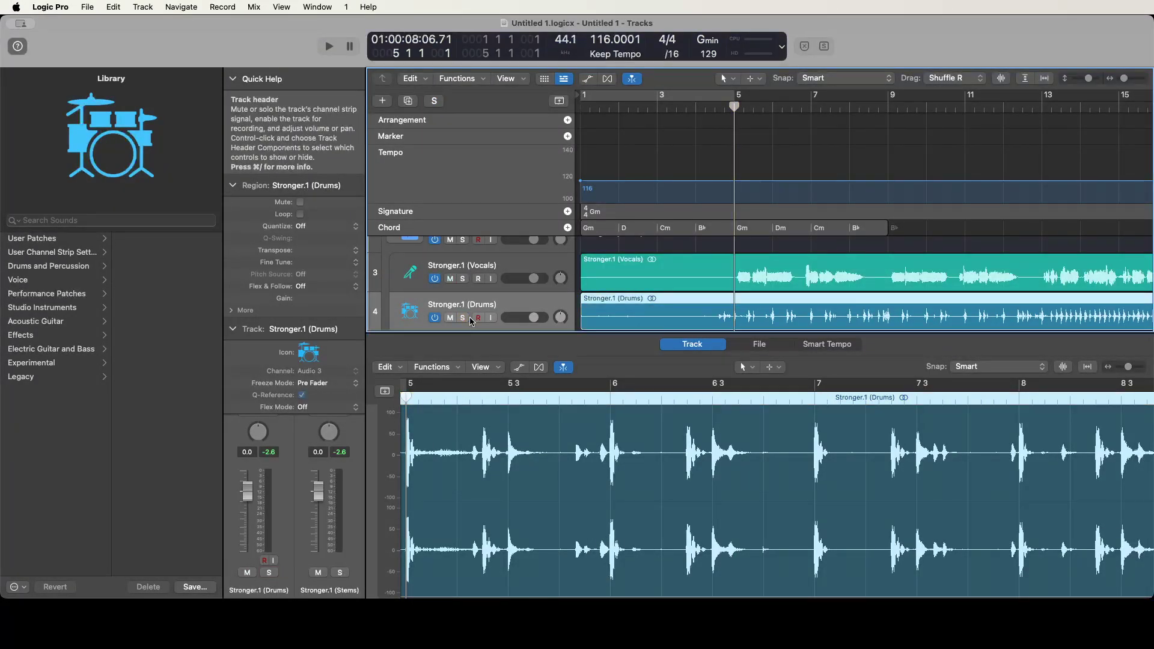
{"action": "key", "text": "Down"}
{"action": "key", "text": "s"}
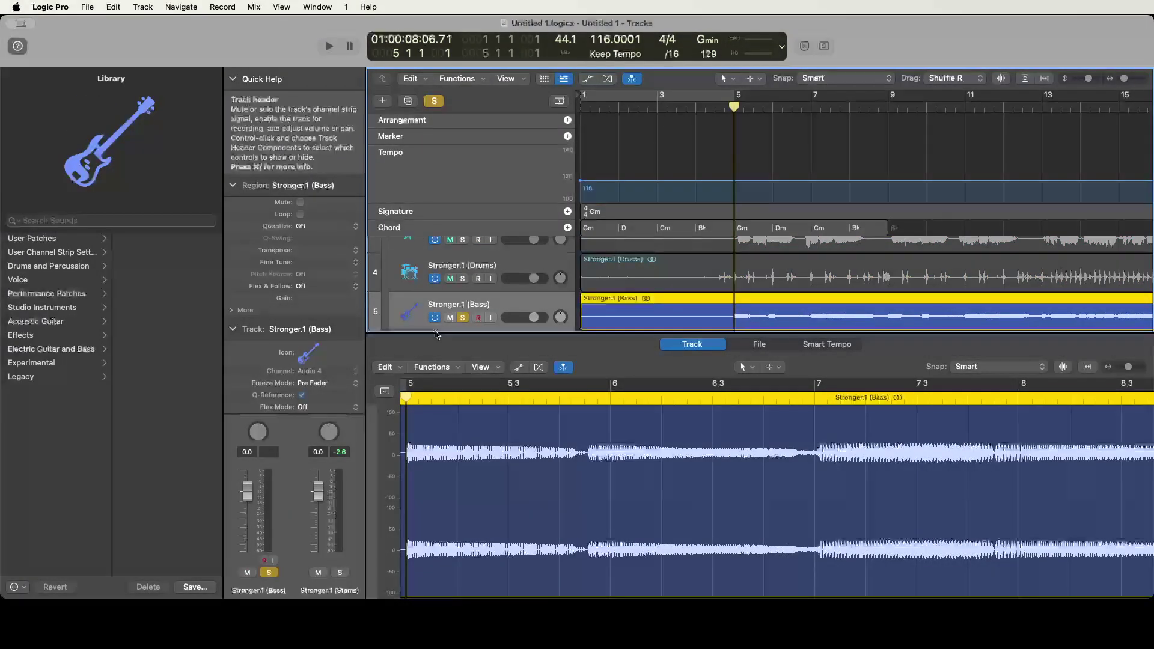
{"action": "key", "text": "space"}
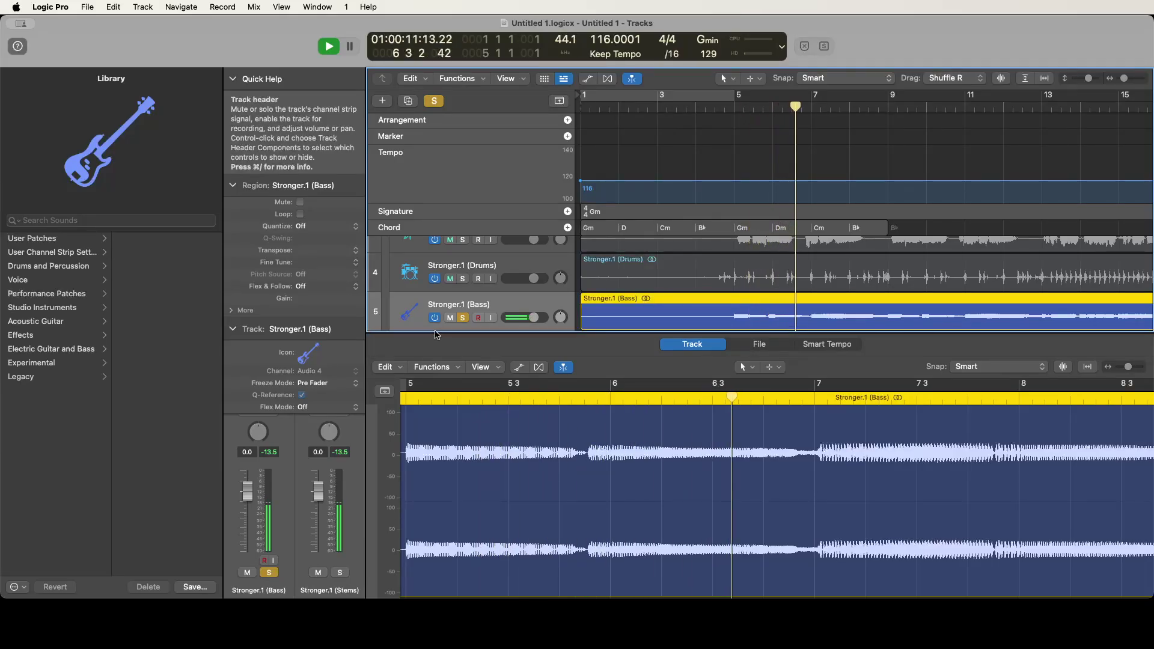
{"action": "key", "text": "space"}
{"action": "key", "text": "s"}
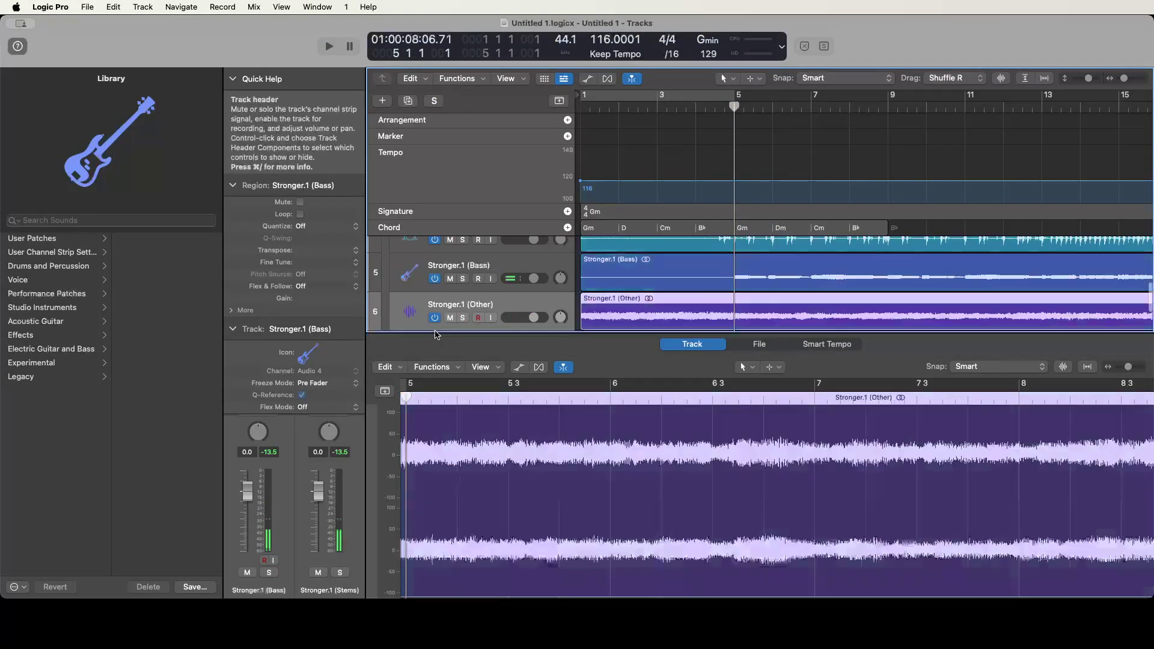
Solo and briefly play the Other stem, then take it out of solo
{"action": "key", "text": "Down"}
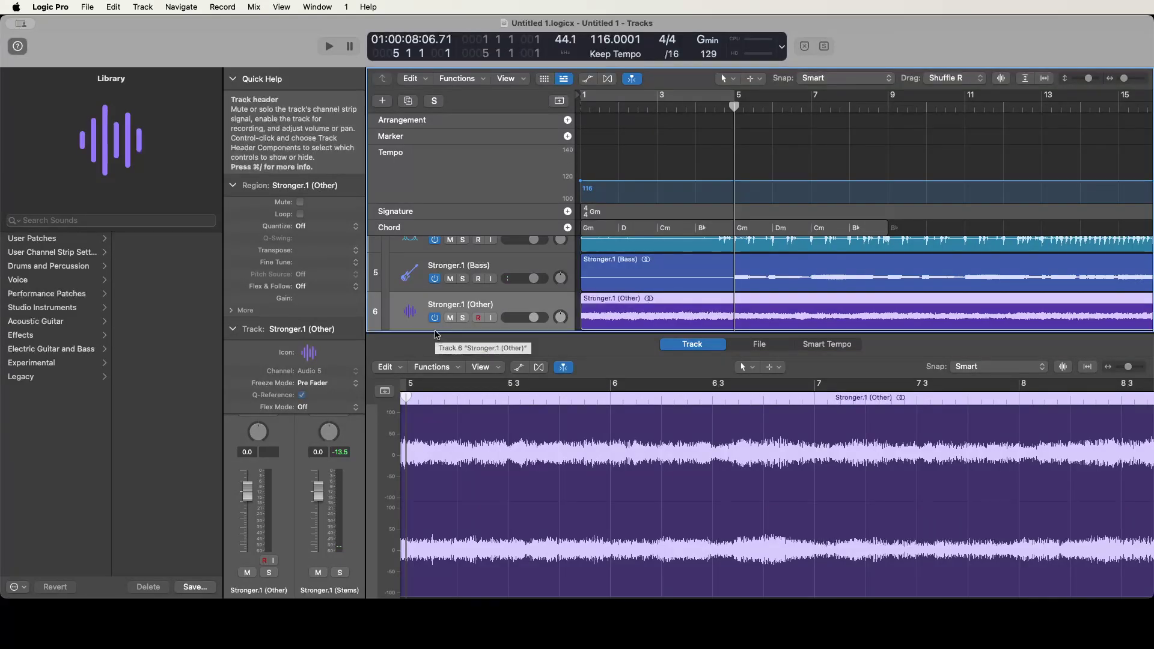
{"action": "key", "text": "s"}
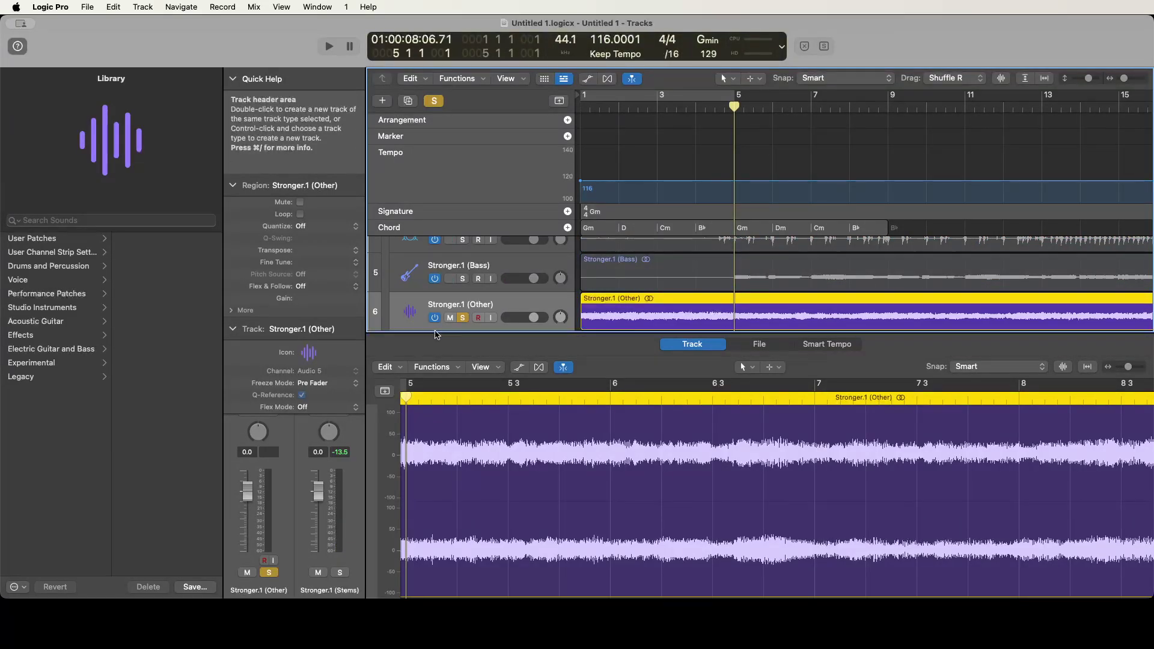
{"action": "key", "text": "space"}
{"action": "key", "text": "space"}
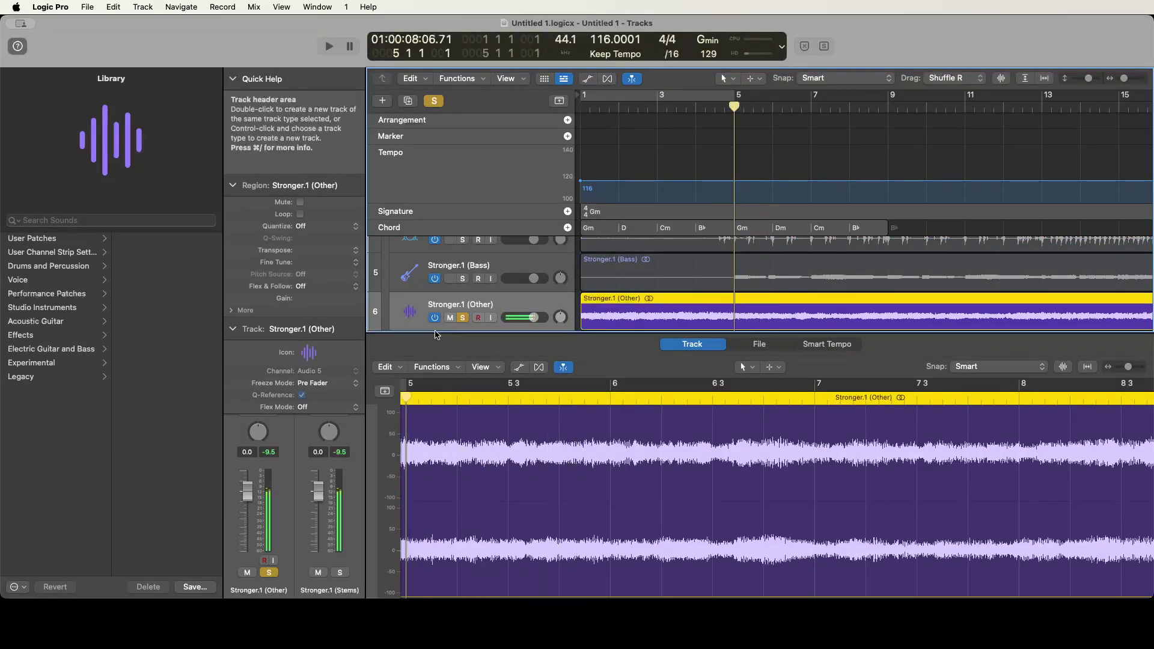
{"action": "key", "text": "s"}
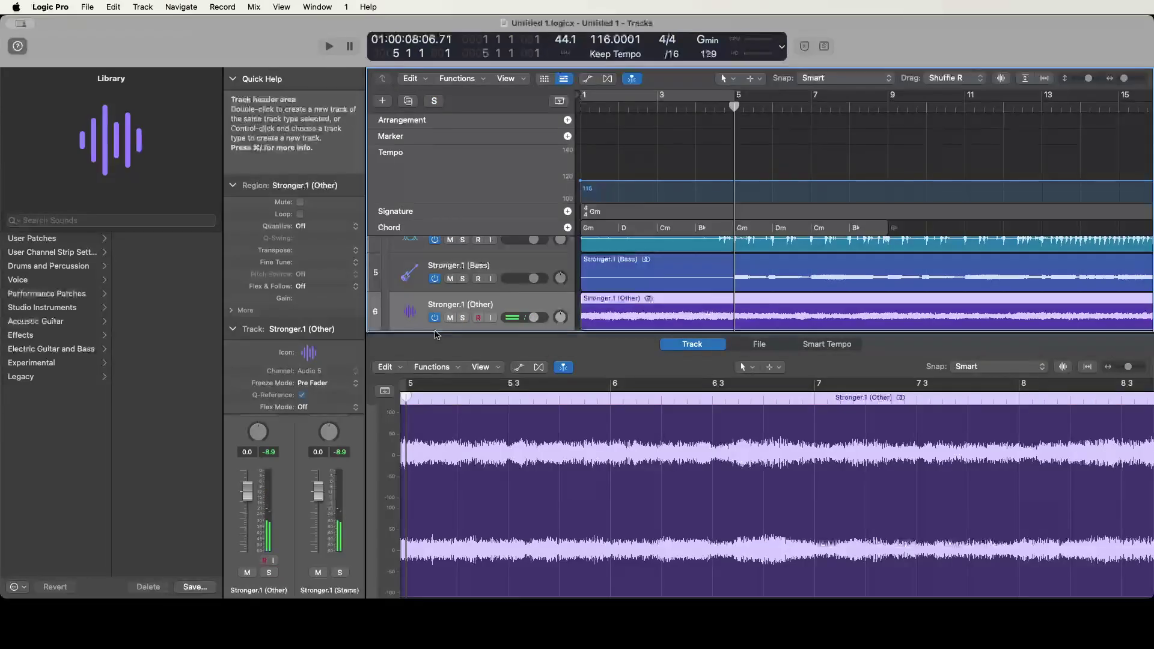